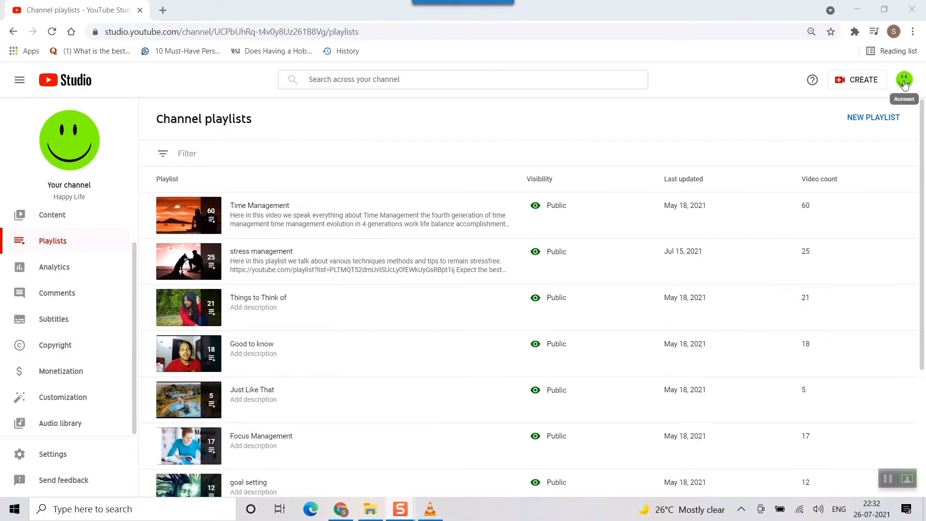
# - Go to the channel dashboard and open the upload defaults in the channel settings
pyautogui.scroll(1, 54, 227)
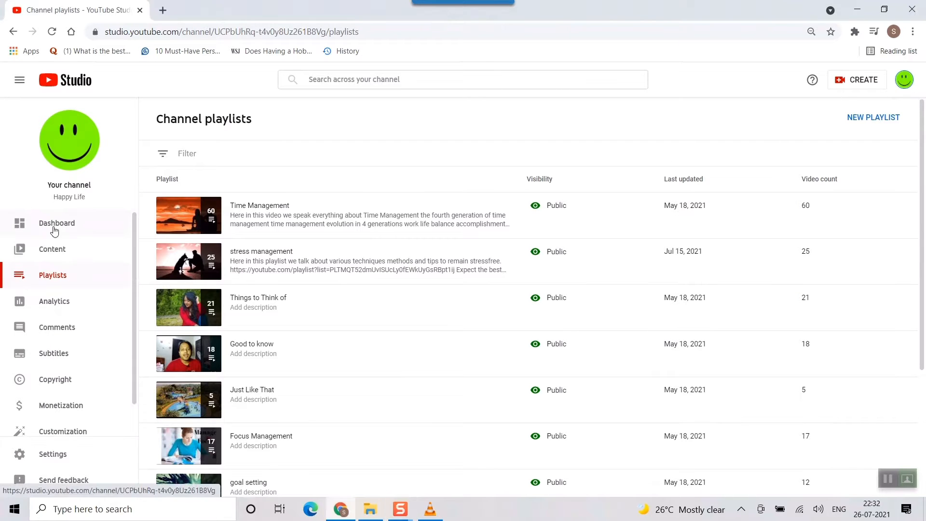
pyautogui.click(55, 224)
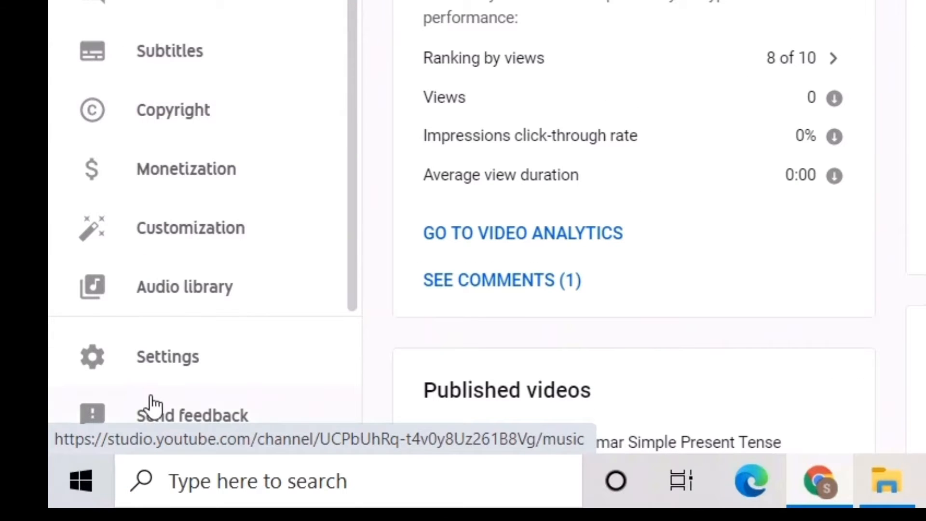
pyautogui.click(156, 363)
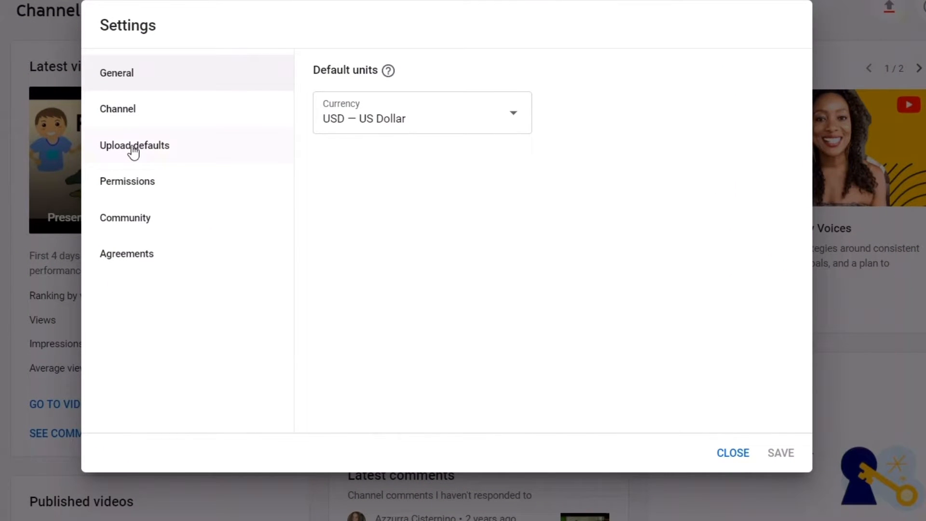
pyautogui.click(134, 151)
# - Enter "twitter" and "instagram" on separate lines as the default video description, leaving the title empty
pyautogui.click(454, 157)
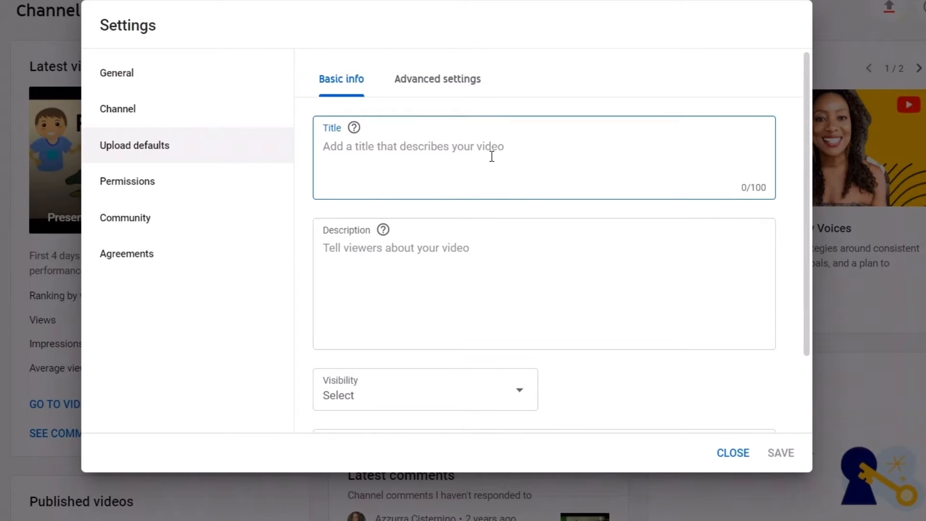
pyautogui.click(455, 250)
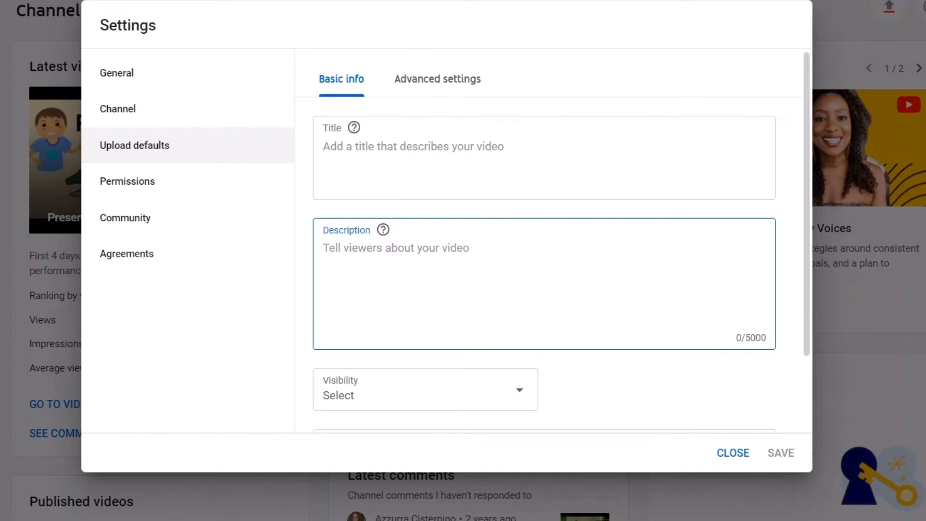
pyautogui.write('twitt')
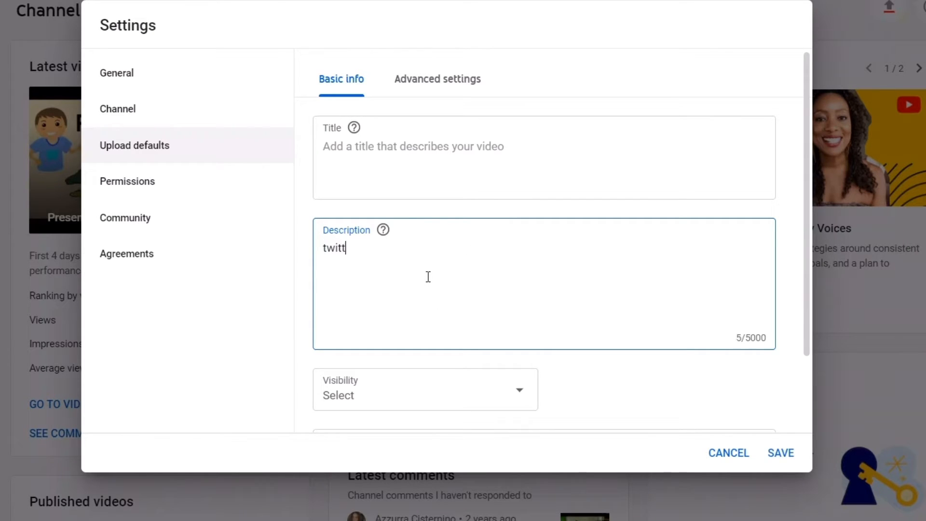
pyautogui.write('er instagram')
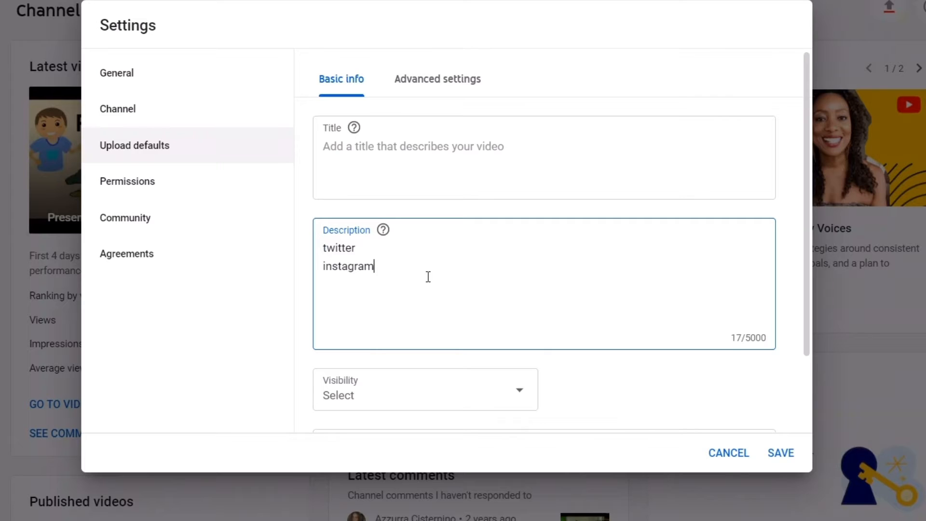
# - Set the default visibility for uploaded videos to Public
pyautogui.scroll(-2, 427, 277)
pyautogui.click(441, 299)
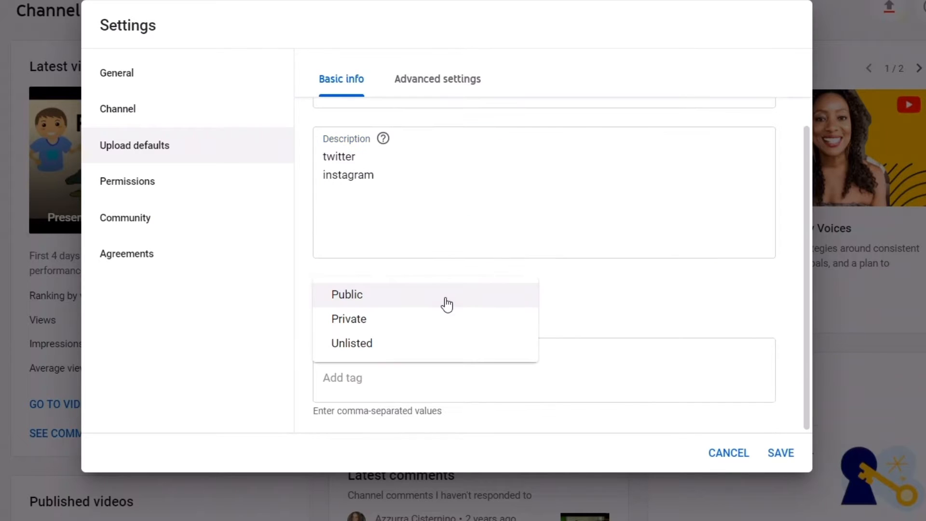
pyautogui.click(393, 299)
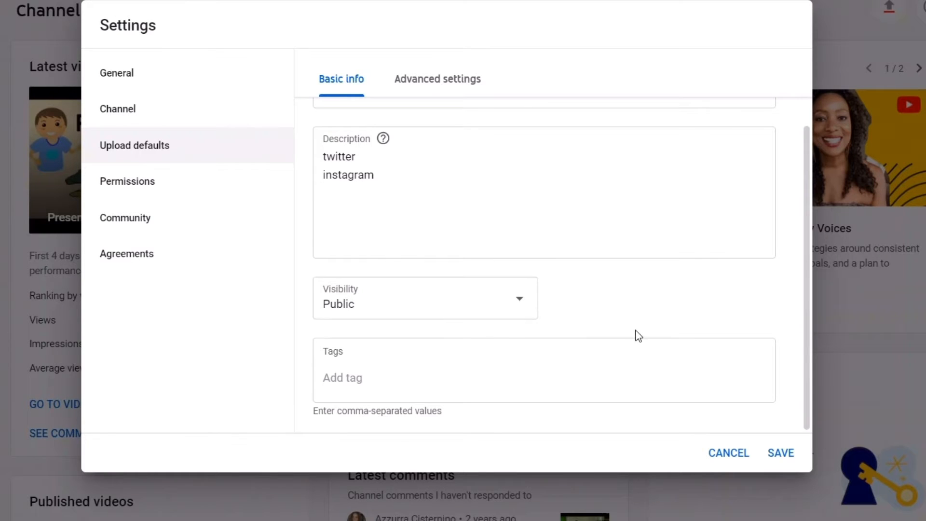
# - Add "happy life" and "success" as default tags for uploaded videos
pyautogui.click(324, 382)
pyautogui.write('happy life,')
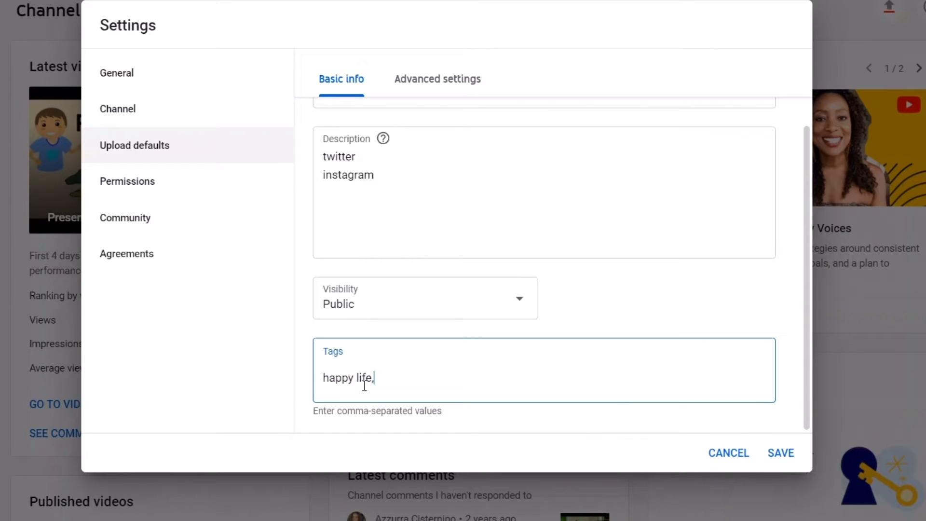
pyautogui.press('BackSpace')
pyautogui.write(' success')
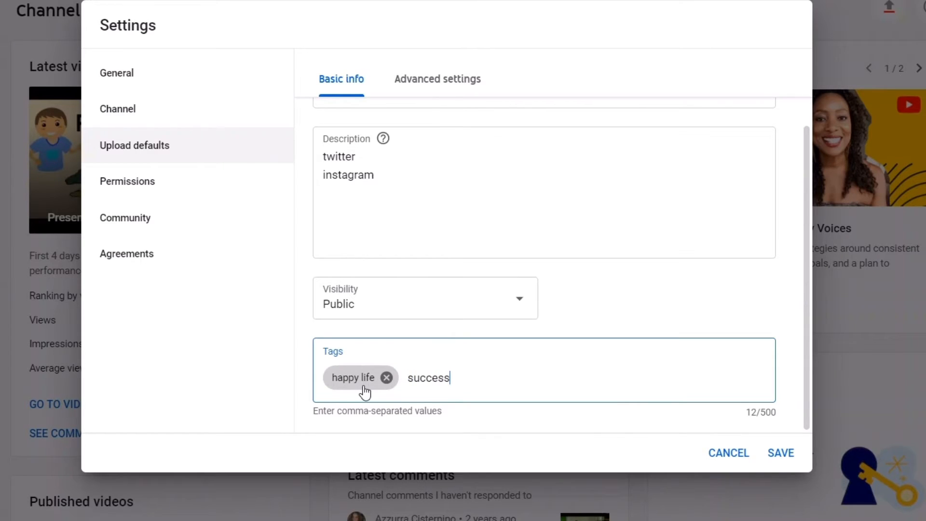
pyautogui.write(',')
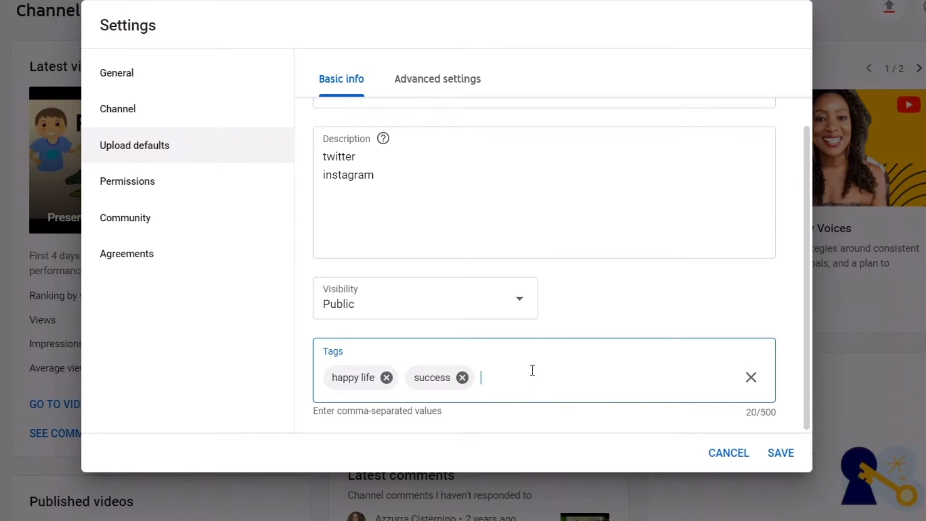
# - Set the default video category to People & Blogs in the advanced upload settings
pyautogui.click(436, 84)
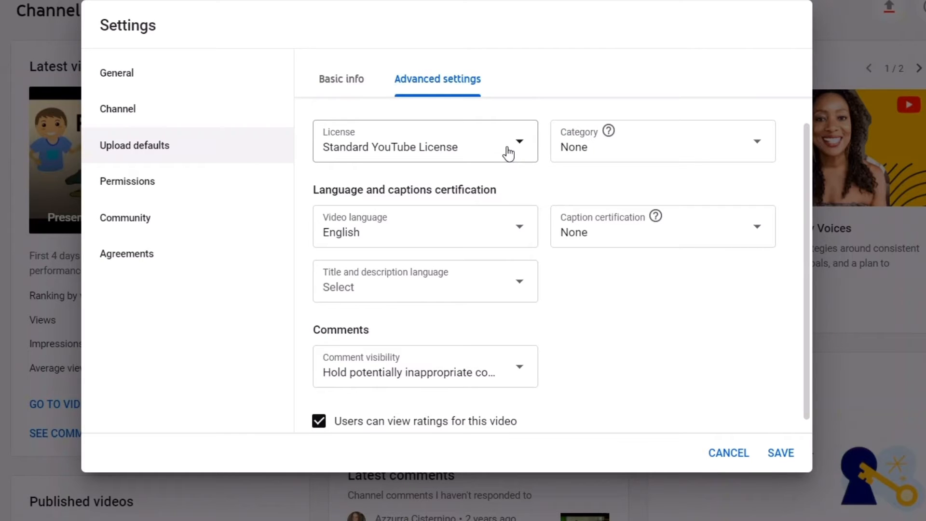
pyautogui.click(721, 152)
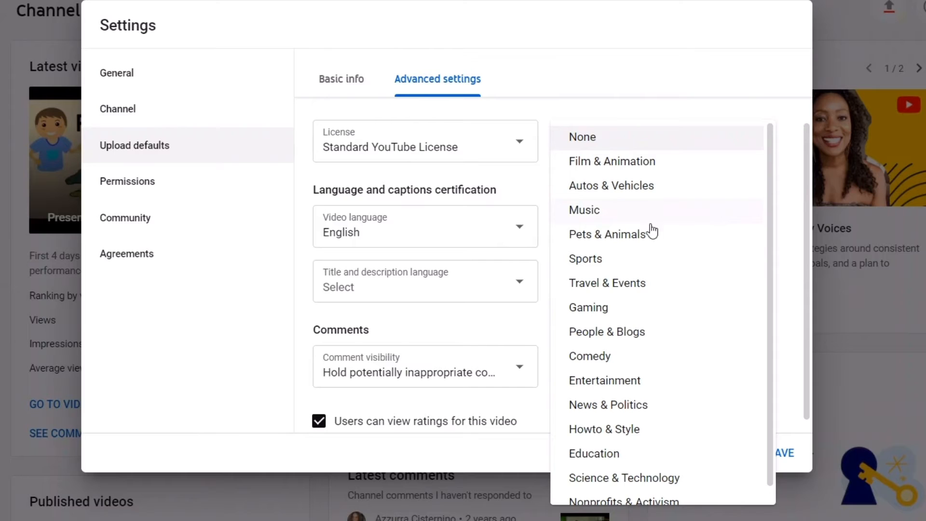
pyautogui.click(603, 336)
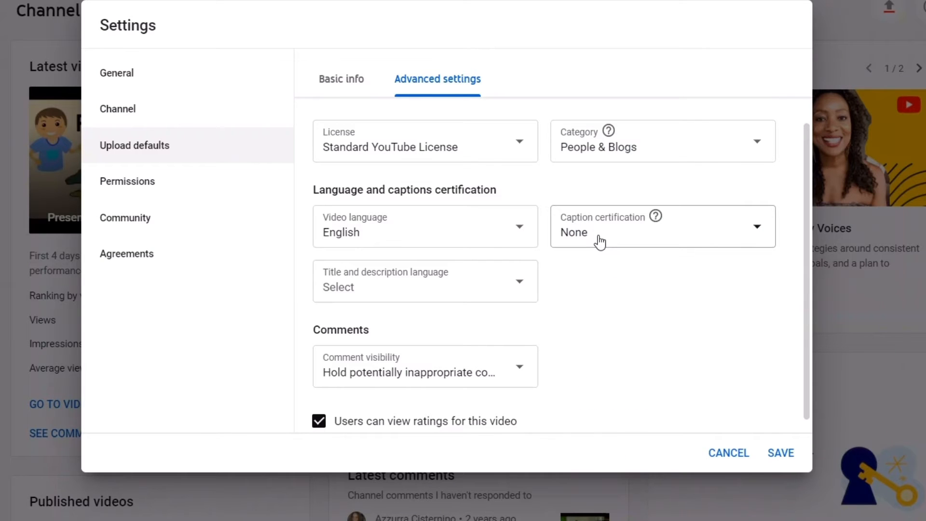
# - Check the video language choices and set the title and description language to English
pyautogui.click(408, 236)
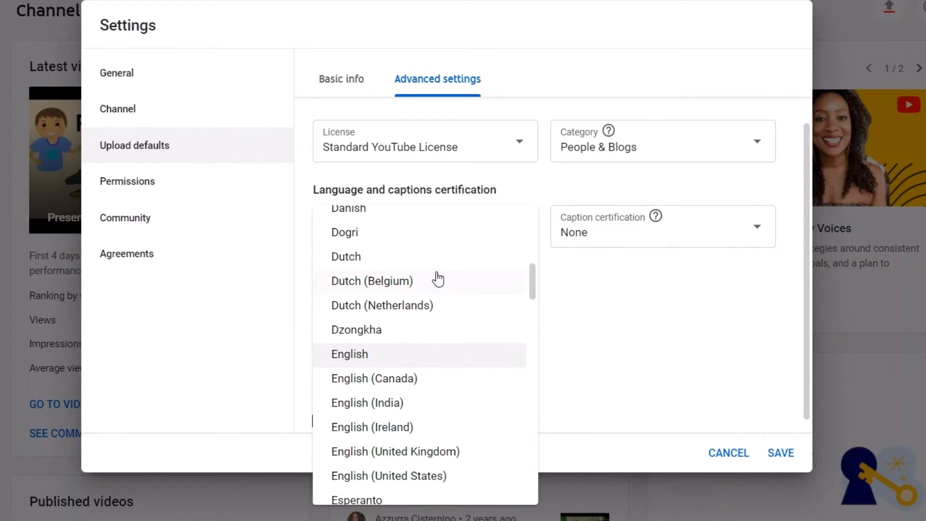
pyautogui.click(601, 317)
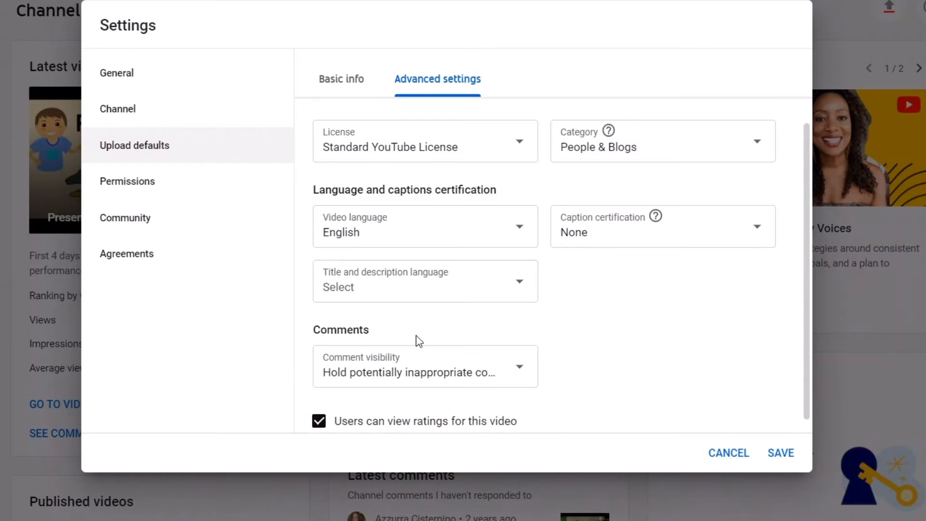
pyautogui.click(398, 294)
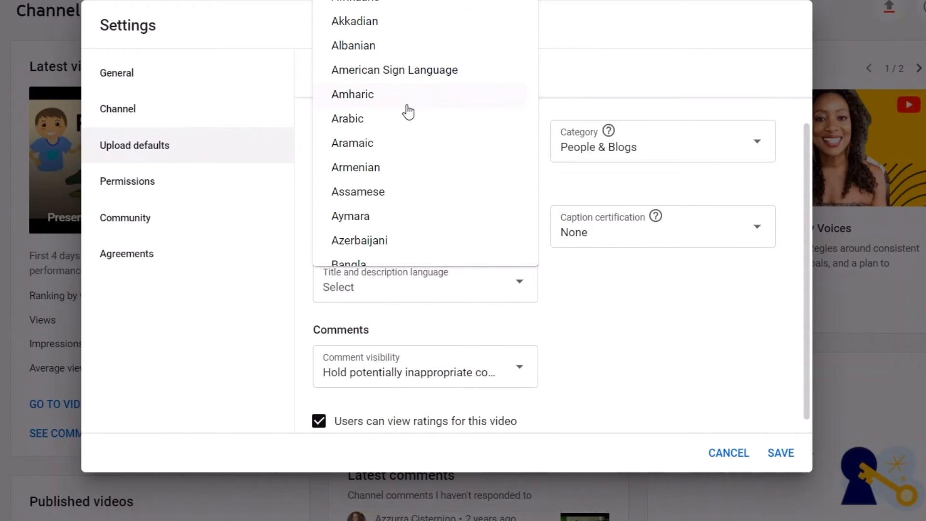
pyautogui.scroll(-10, 407, 129)
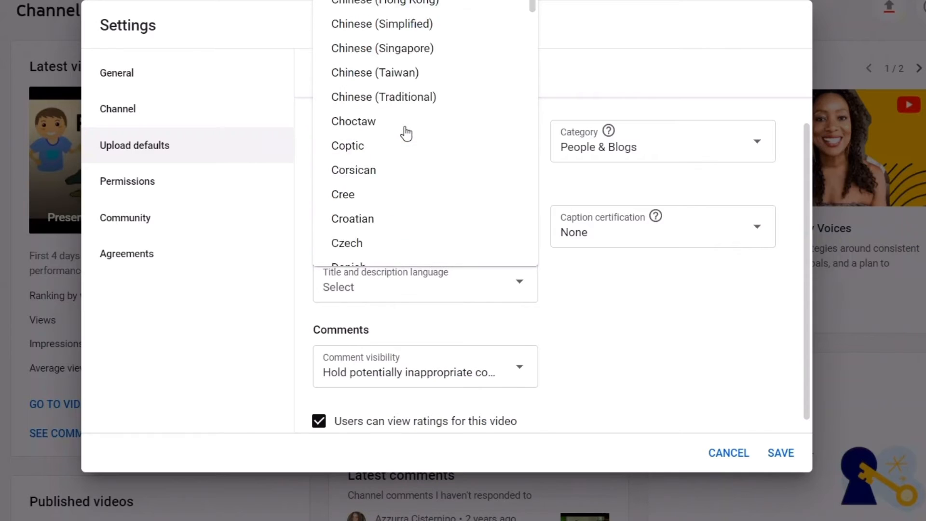
pyautogui.scroll(-10, 404, 137)
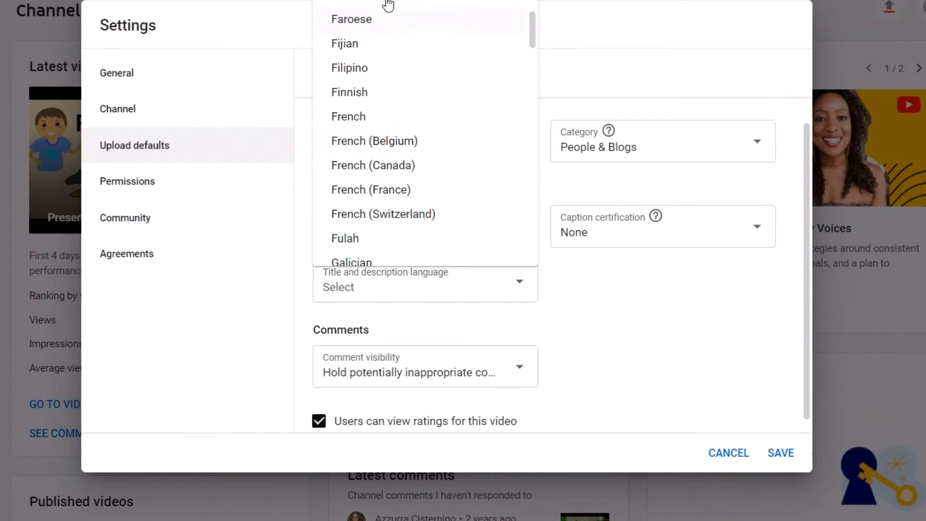
pyautogui.scroll(3, 386, 5)
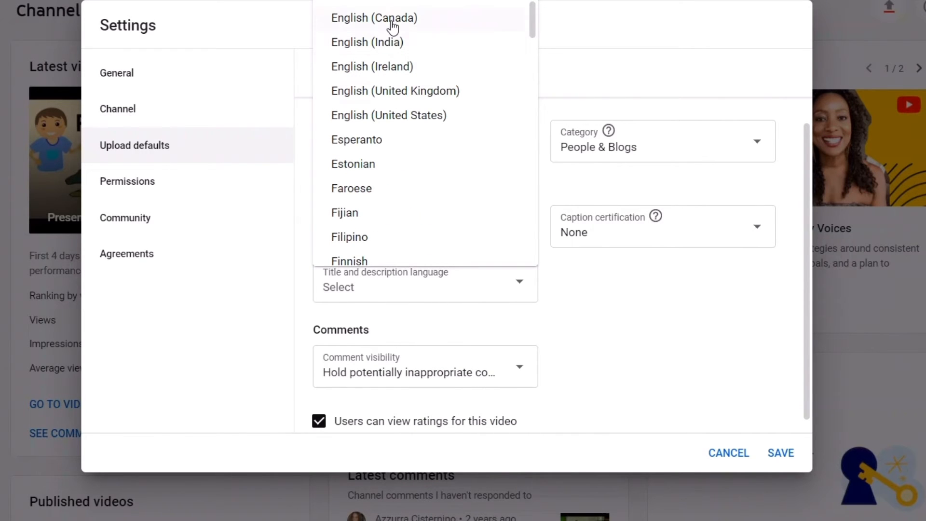
pyautogui.click(362, 2)
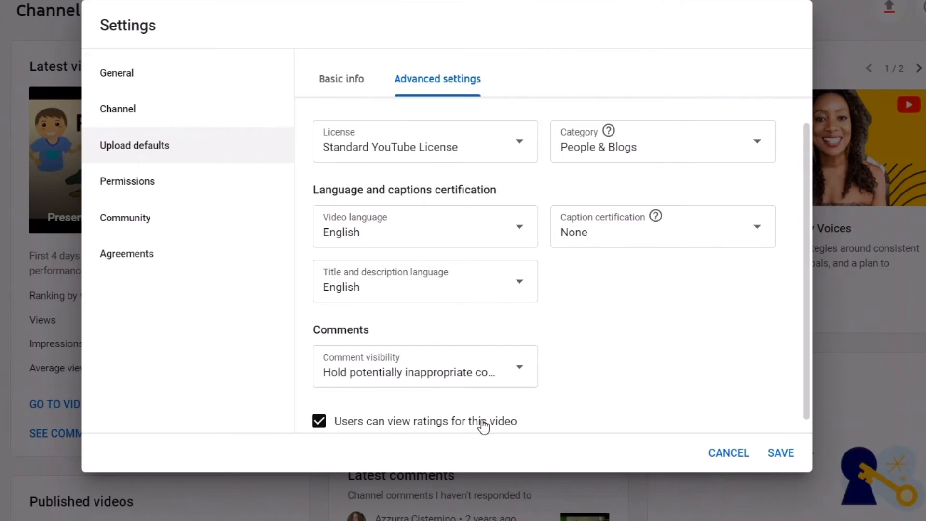
# - Check the comment visibility choices without changing the selection, and save the upload defaults
pyautogui.scroll(-1, 507, 365)
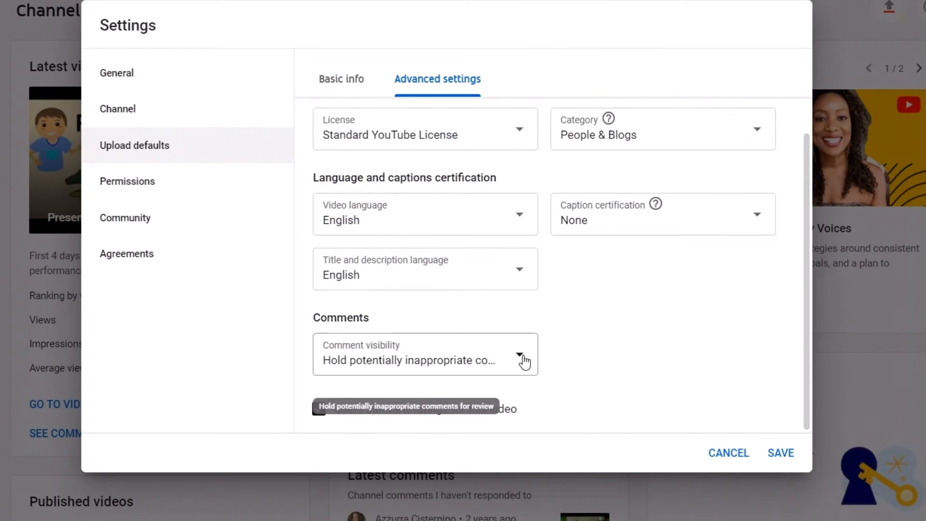
pyautogui.click(524, 361)
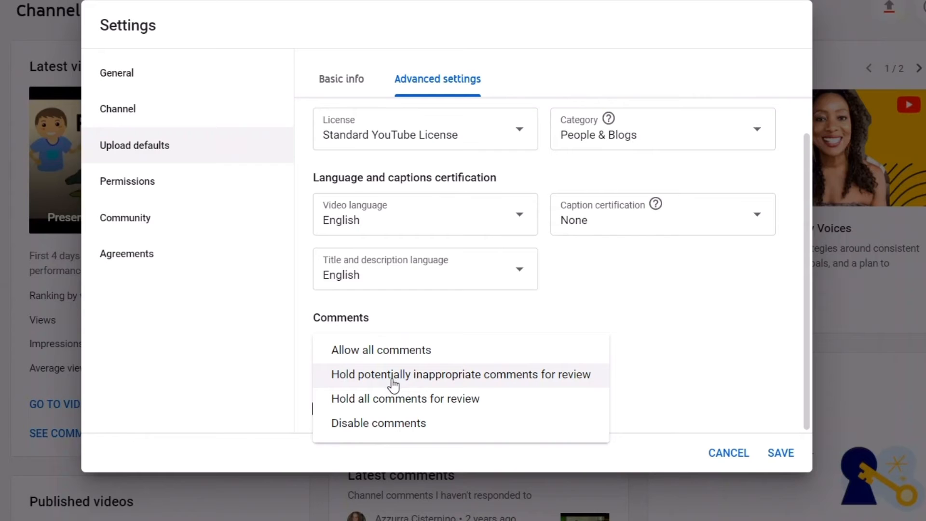
pyautogui.click(690, 359)
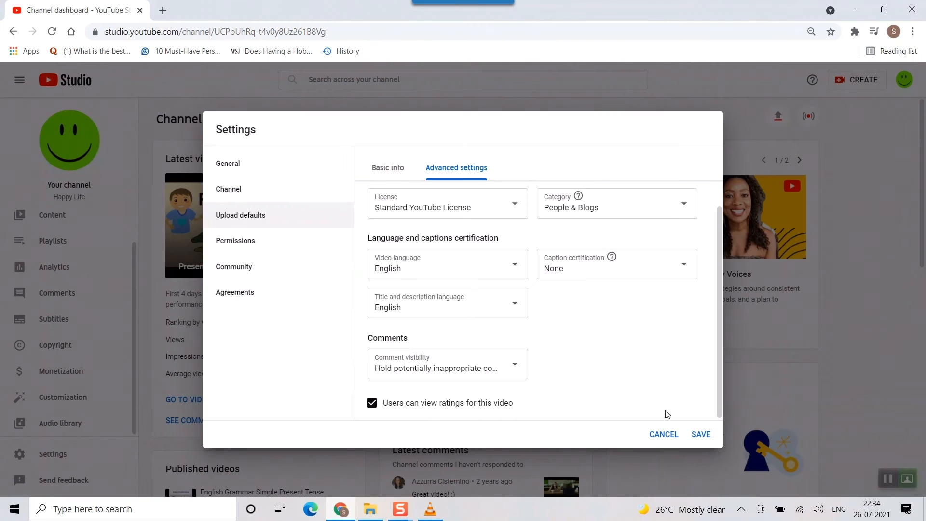
pyautogui.click(701, 434)
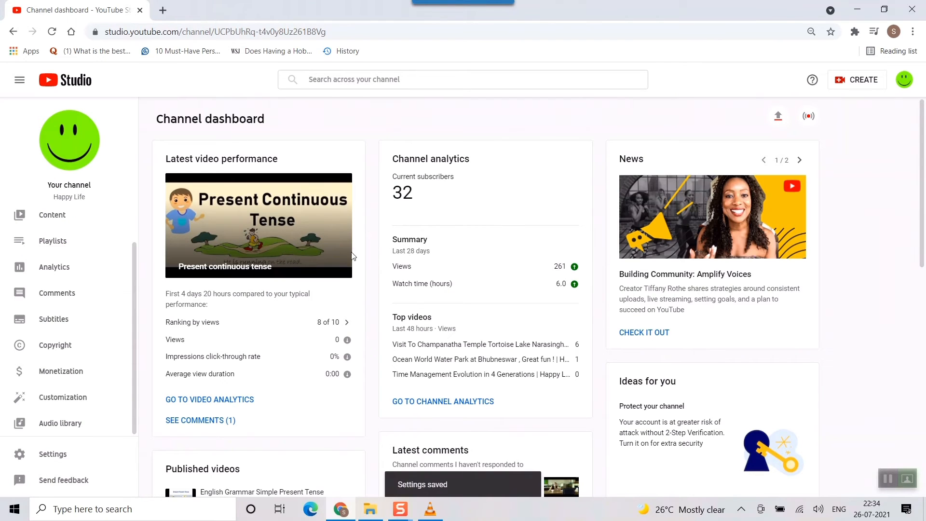
# - Reopen the upload defaults and review the saved basic info and advanced settings, including the license choices
pyautogui.click(50, 456)
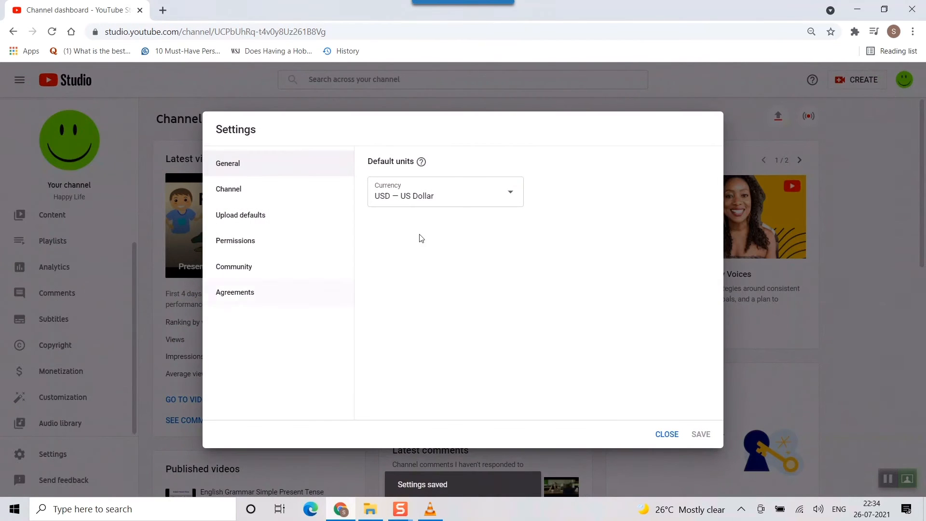
pyautogui.click(238, 221)
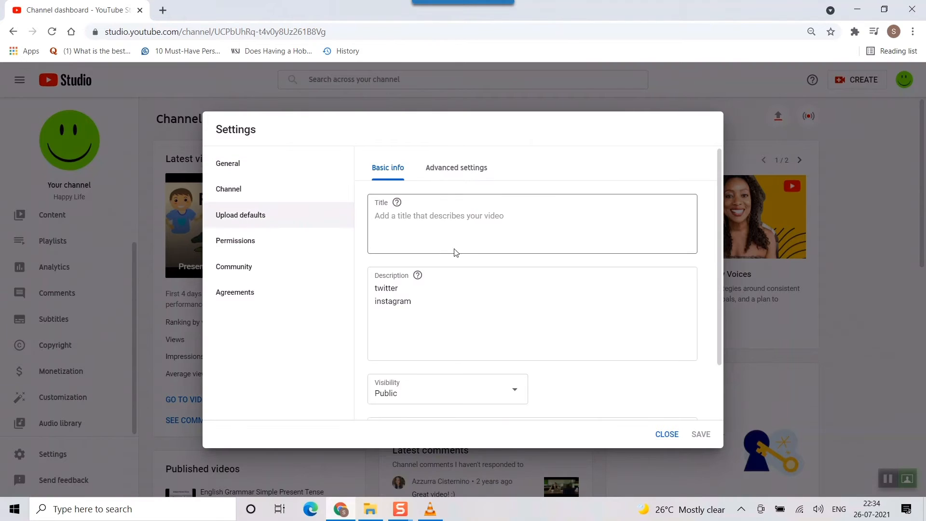
pyautogui.scroll(-2, 427, 320)
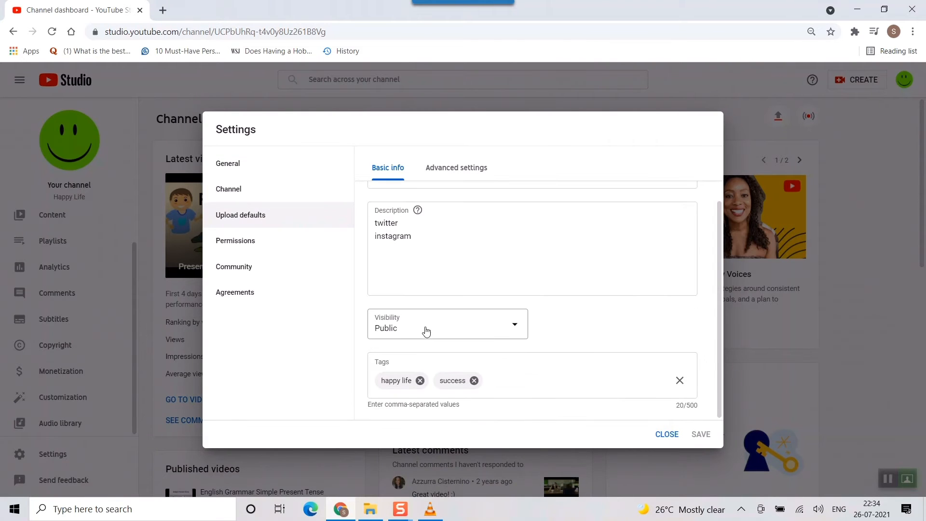
pyautogui.scroll(2, 426, 332)
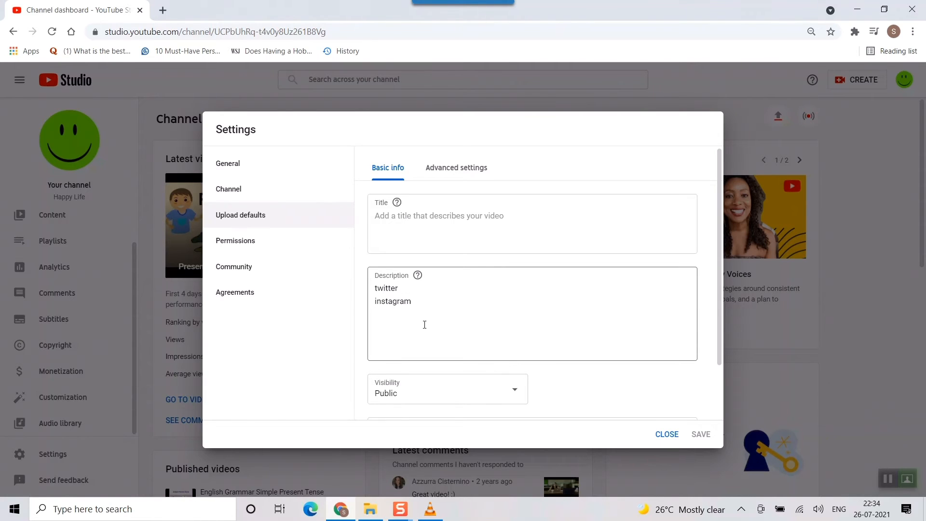
pyautogui.click(437, 212)
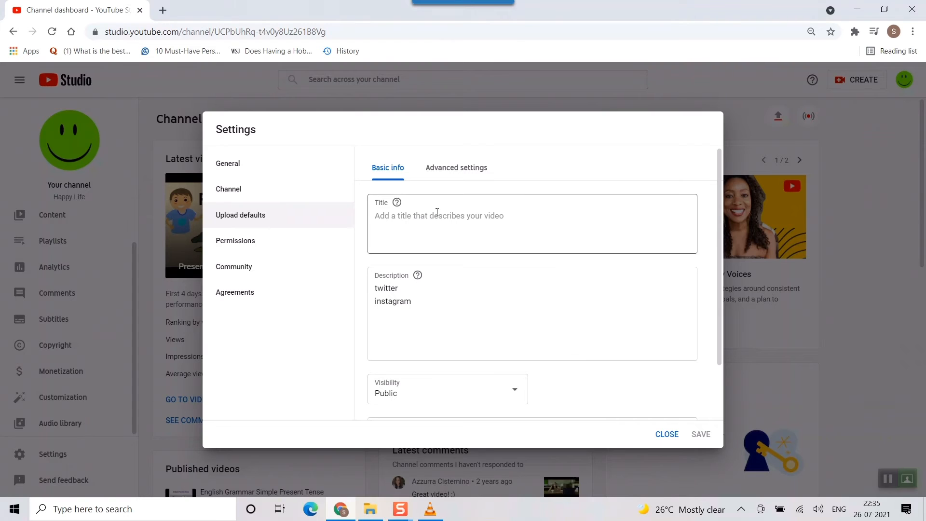
pyautogui.click(456, 172)
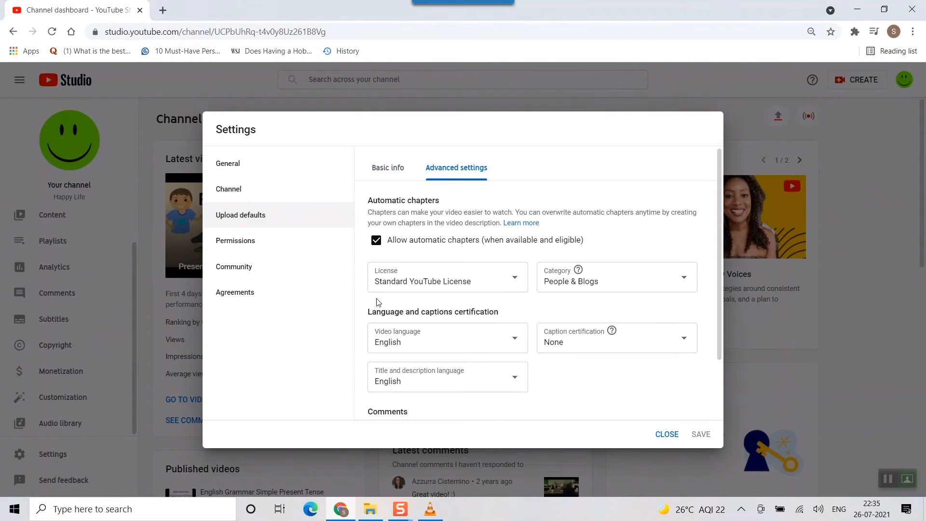
pyautogui.click(443, 282)
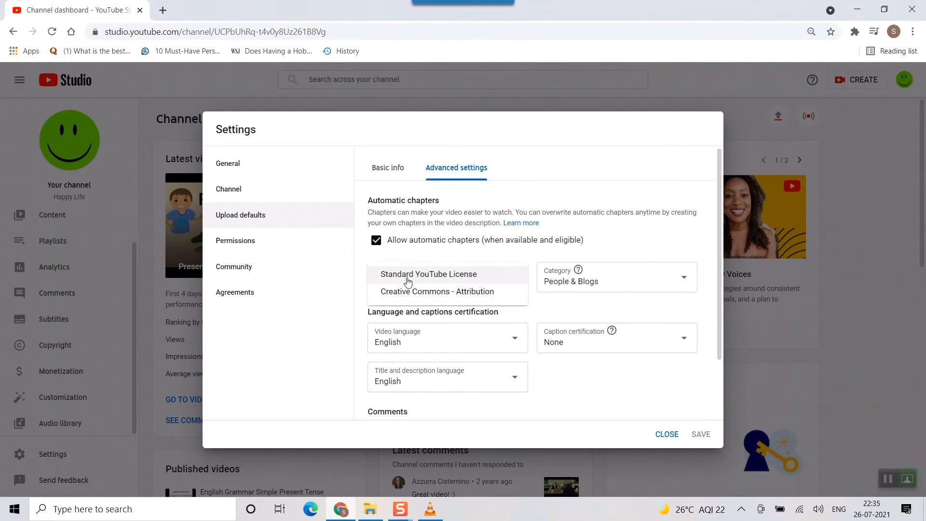
pyautogui.click(442, 260)
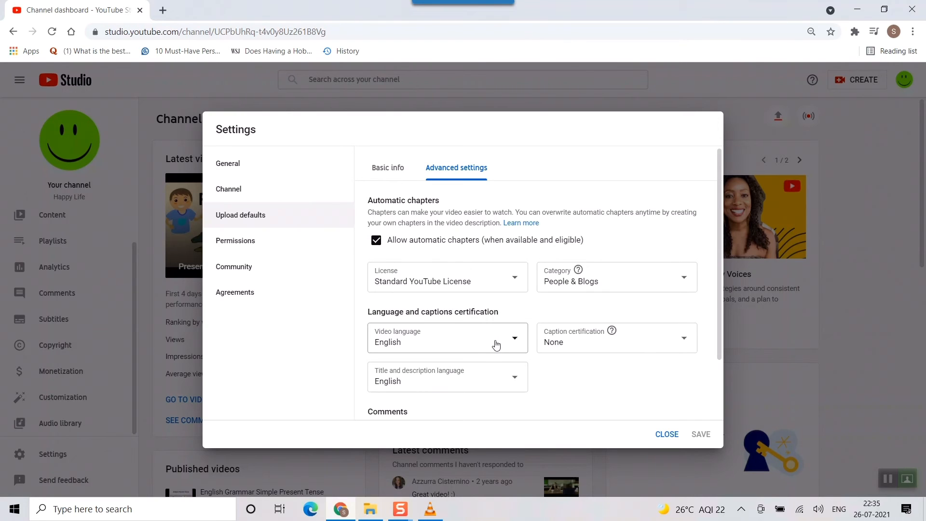
pyautogui.scroll(-3, 520, 342)
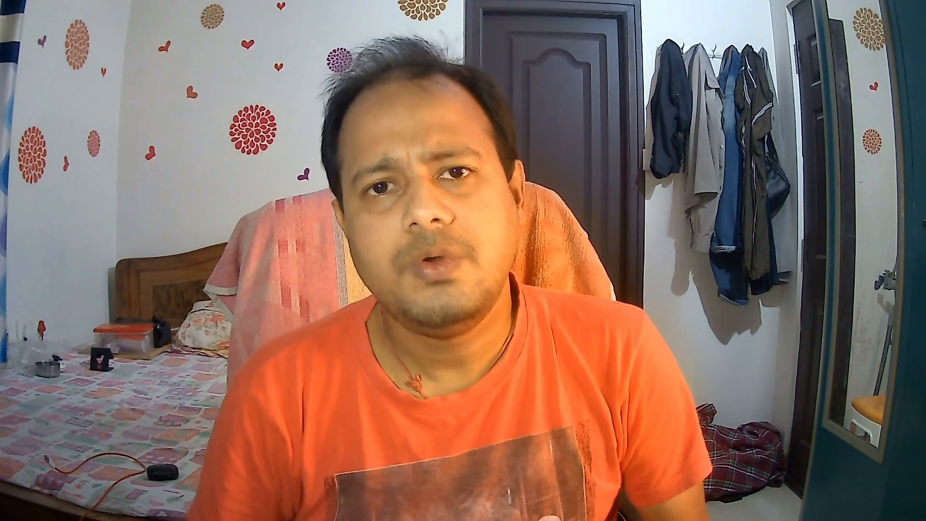